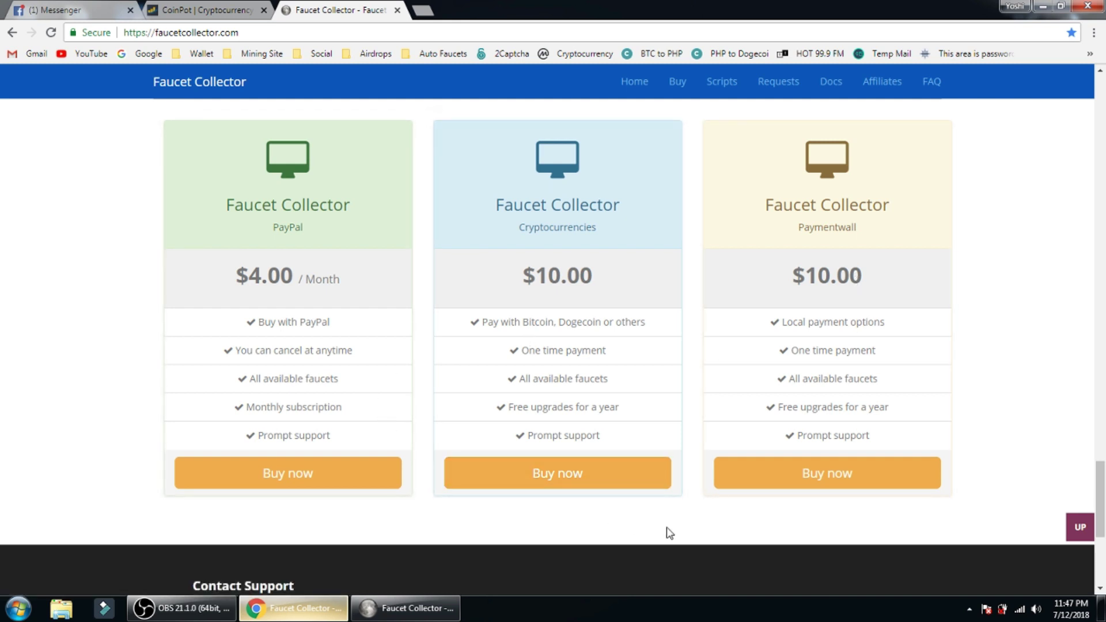
Start the one-time cryptocurrency purchase of the Faucet Collector license and submit the buyer's email address to reach the payment page
{"action": "left_click", "coordinate": [576, 482]}
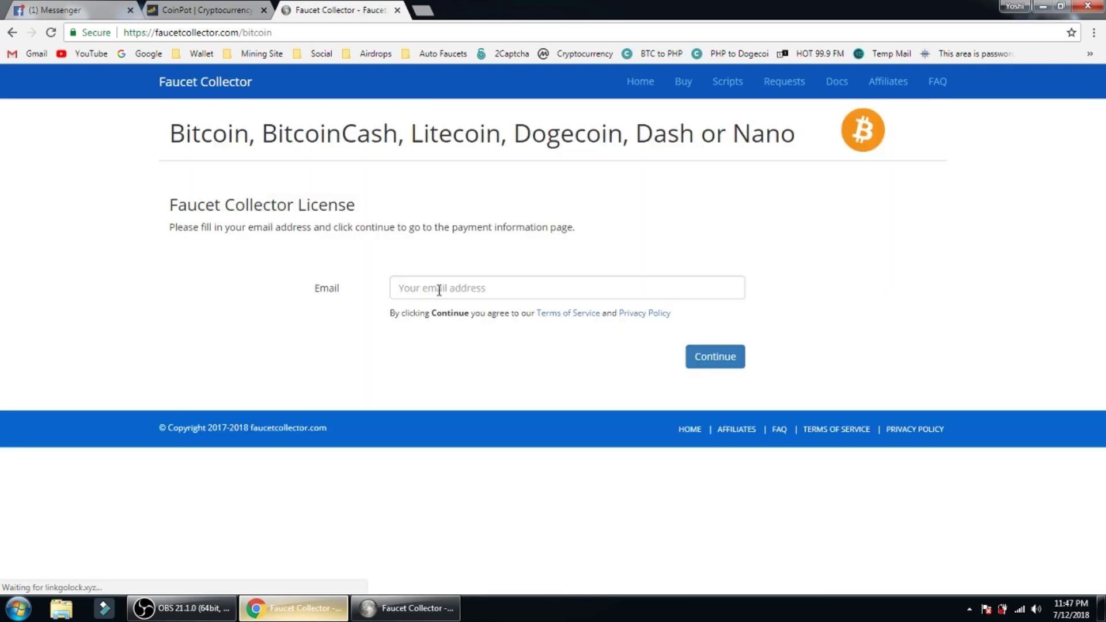
{"action": "left_click", "coordinate": [439, 290]}
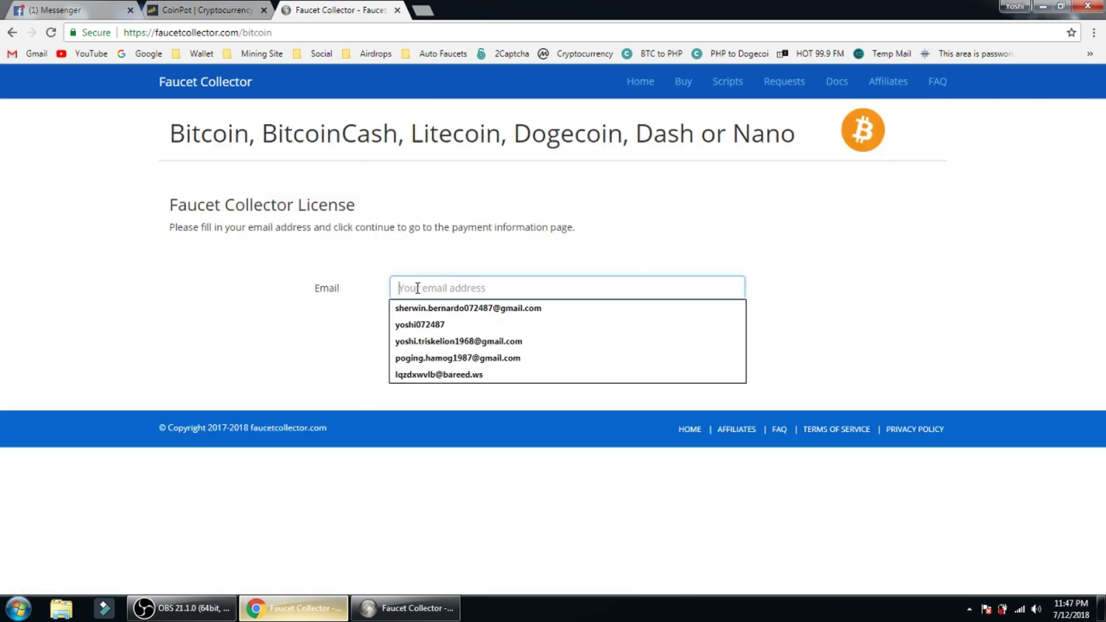
{"action": "left_click", "coordinate": [330, 333]}
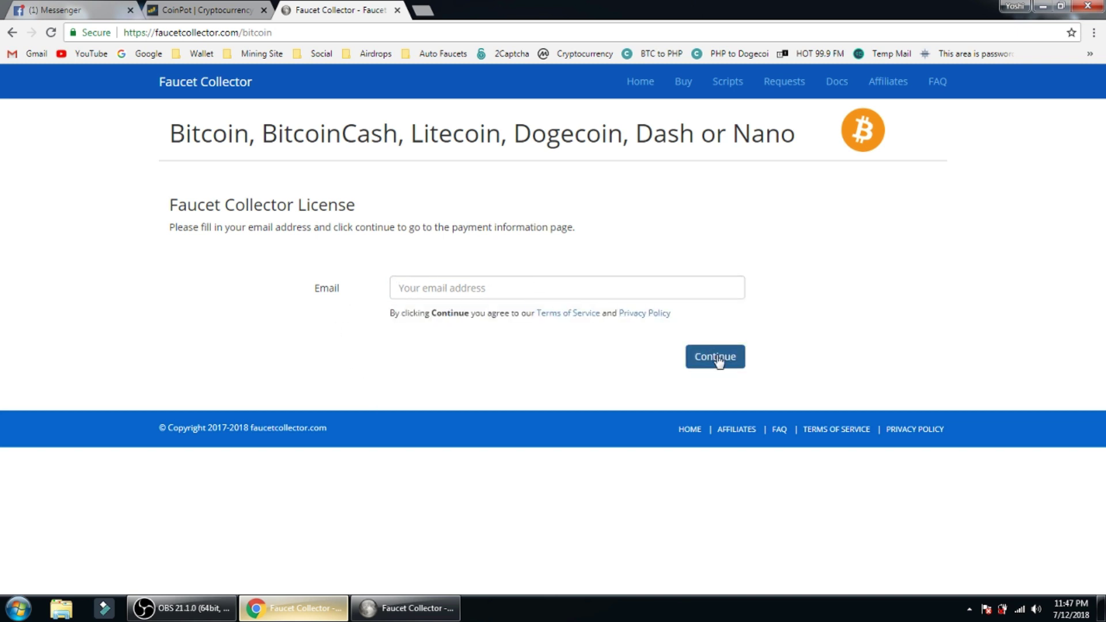
{"action": "left_click", "coordinate": [539, 288]}
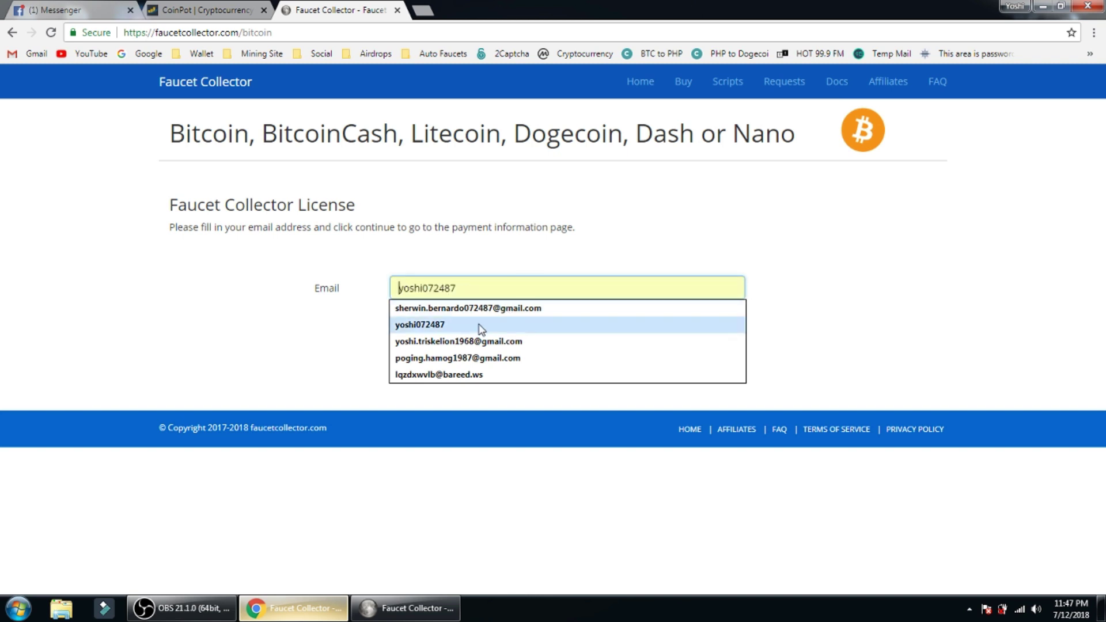
{"action": "left_click", "coordinate": [474, 342]}
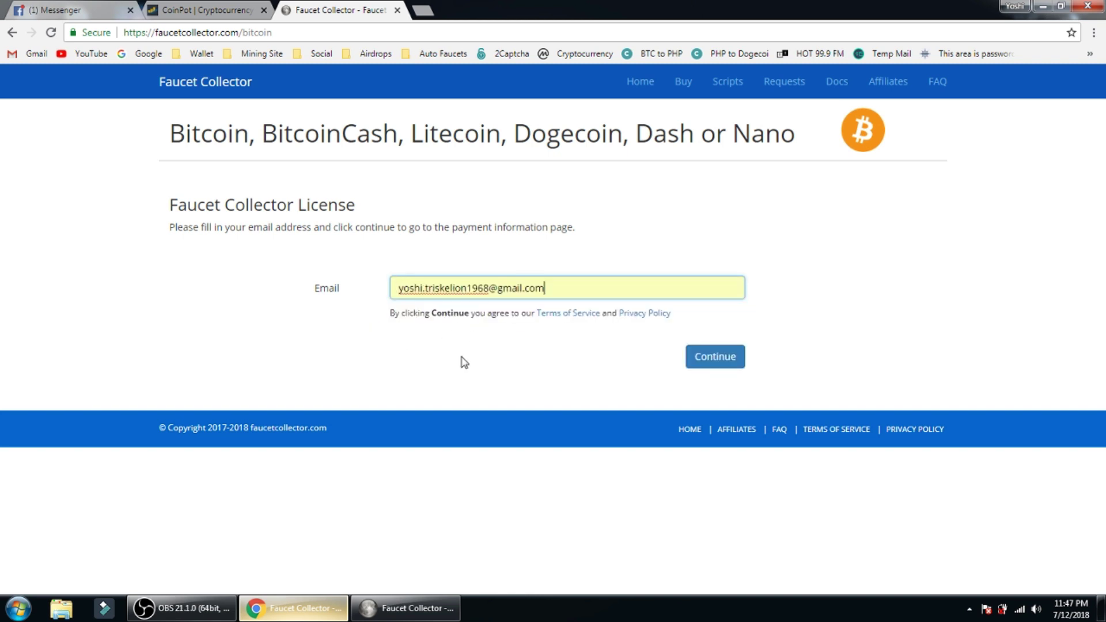
{"action": "left_click", "coordinate": [710, 358]}
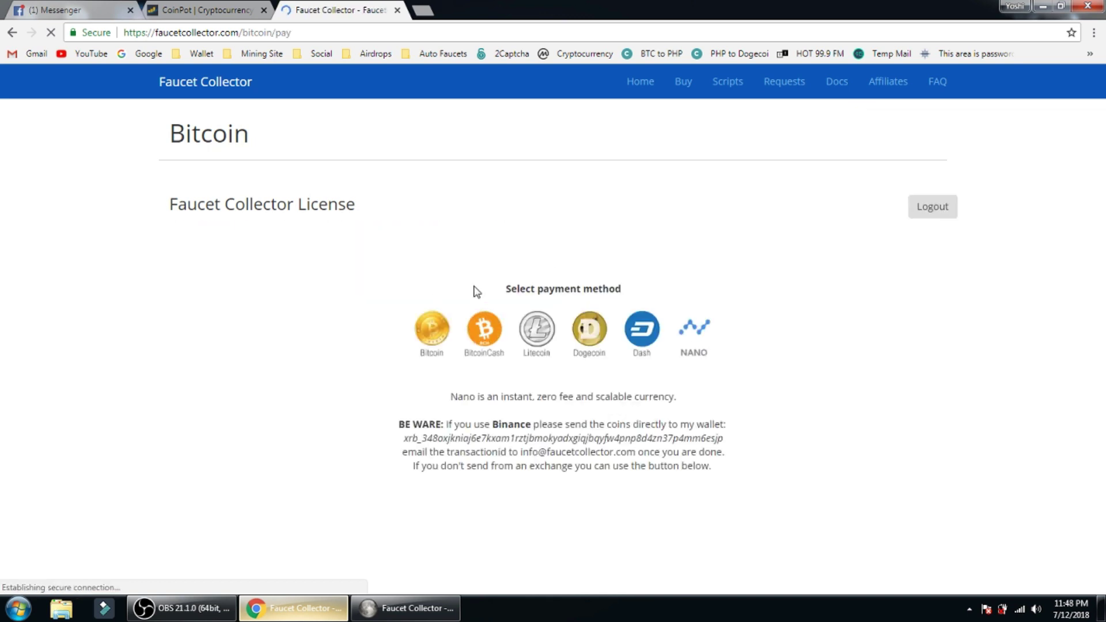
Choose Bitcoin as the payment method for the license and highlight the total amount due
{"action": "scroll", "coordinate": [634, 247], "scroll_direction": "down", "scroll_amount": 3}
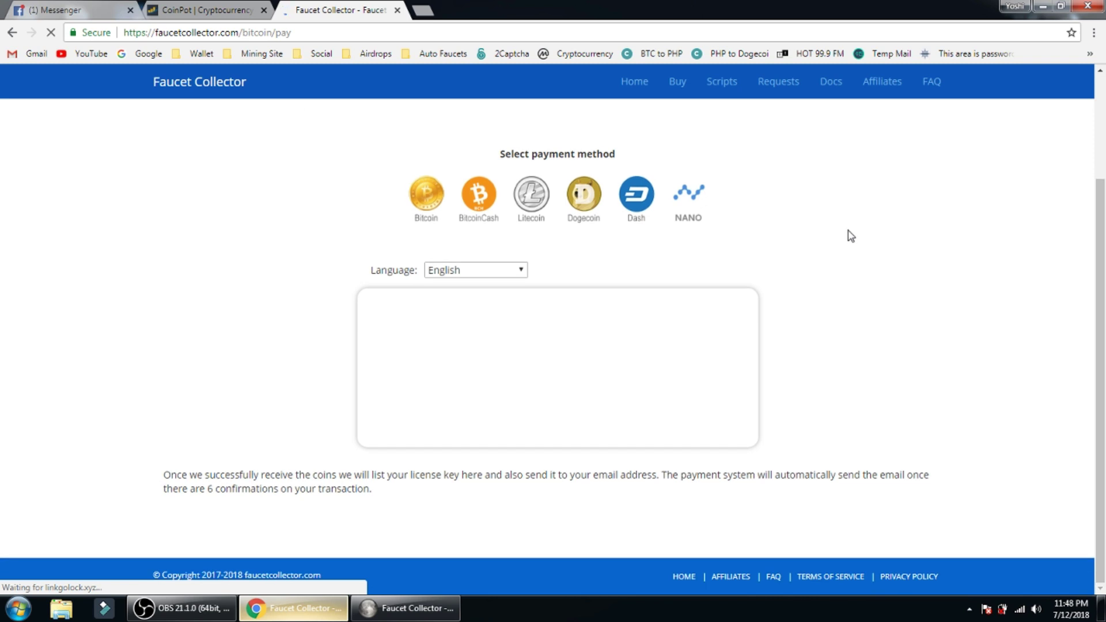
{"action": "scroll", "coordinate": [885, 241], "scroll_direction": "up", "scroll_amount": 1}
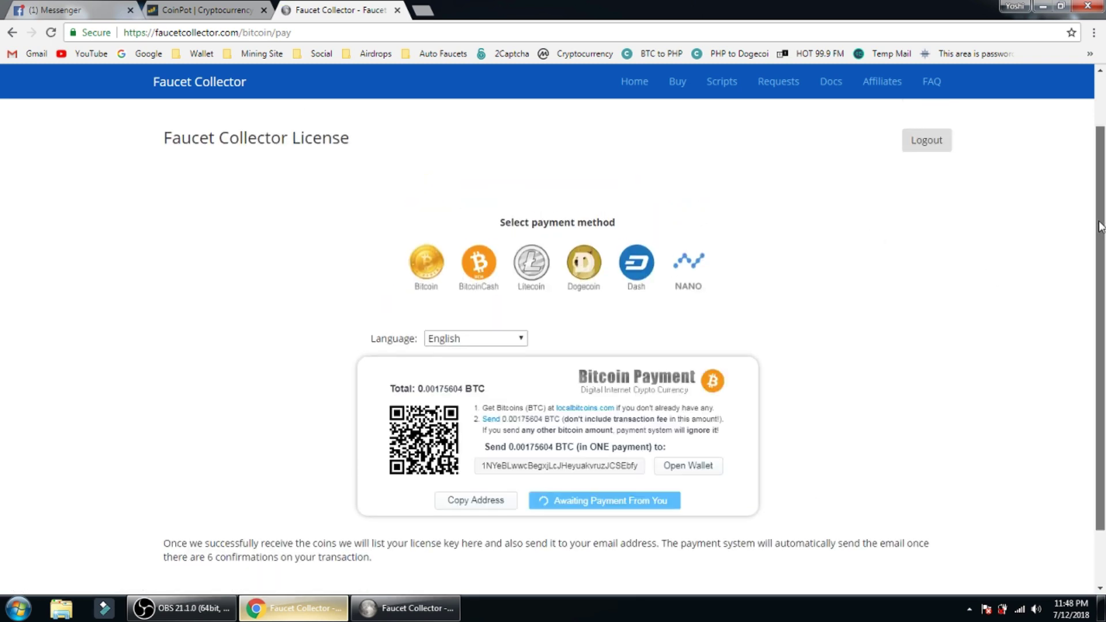
{"action": "left_click_drag", "start_coordinate": [1100, 227], "coordinate": [1101, 245]}
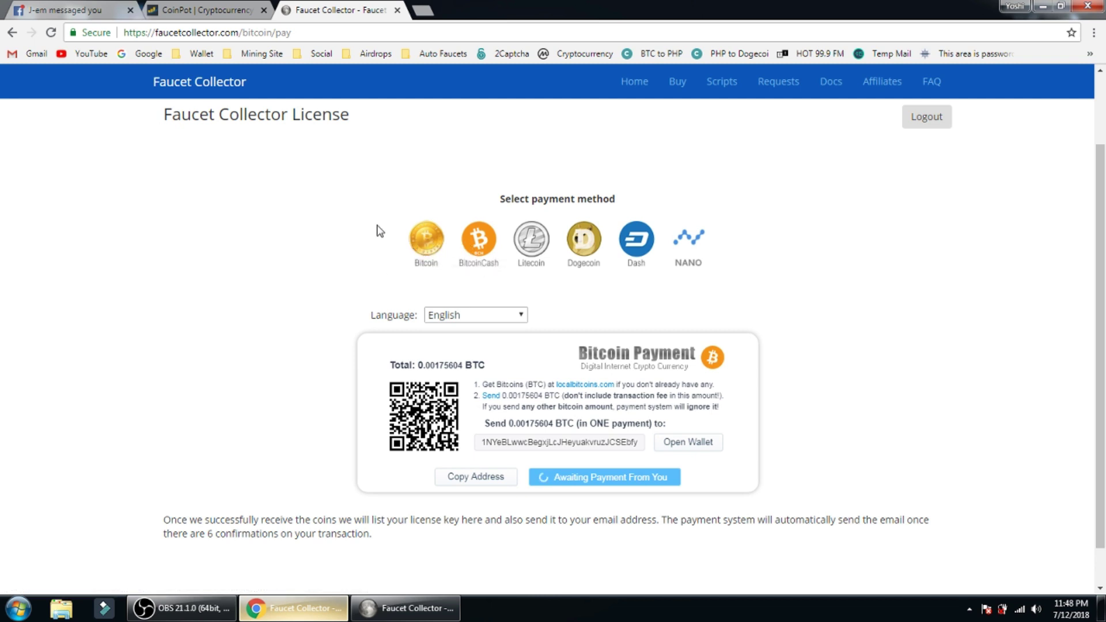
{"action": "left_click", "coordinate": [429, 239]}
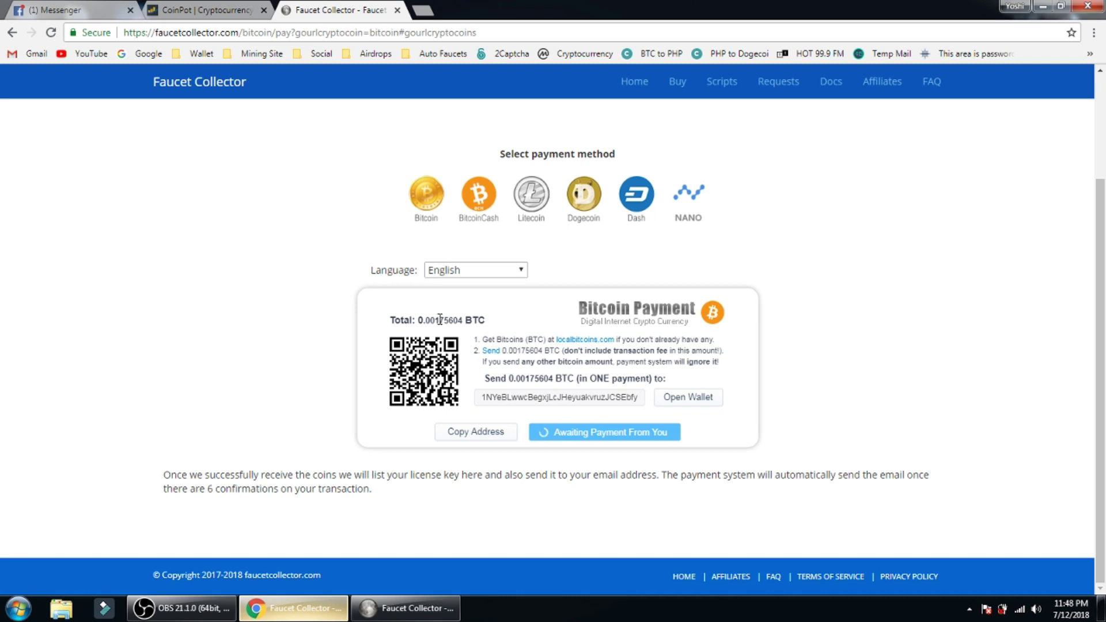
{"action": "left_click_drag", "start_coordinate": [418, 321], "coordinate": [439, 322]}
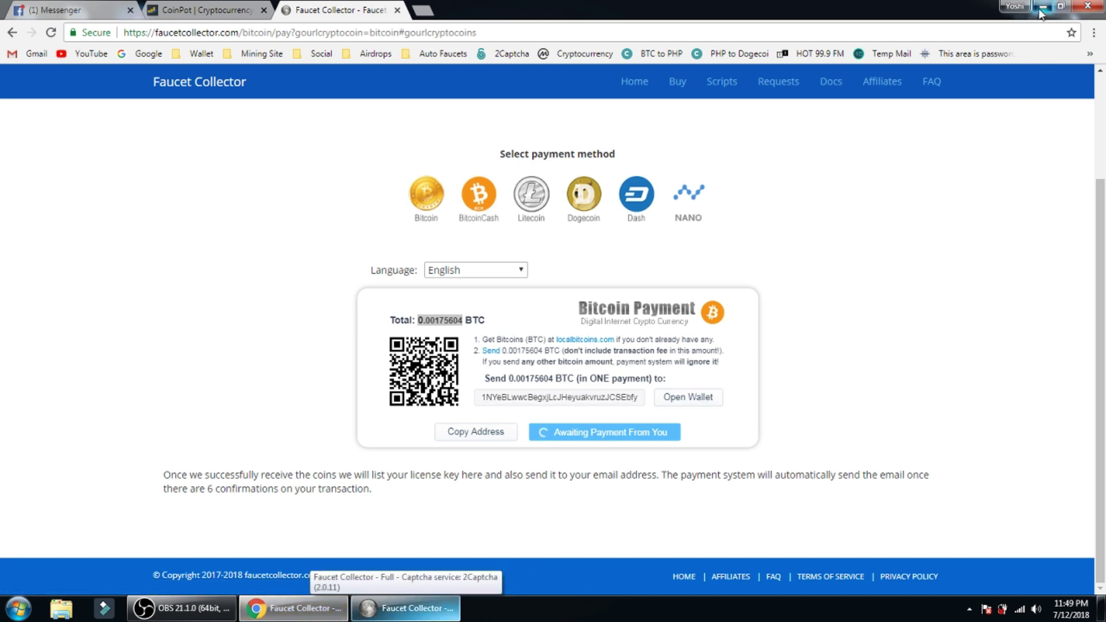
Minimize the browser to show the desktop shortcut, and switch to the running Faucet Collector program
{"action": "left_click", "coordinate": [405, 608]}
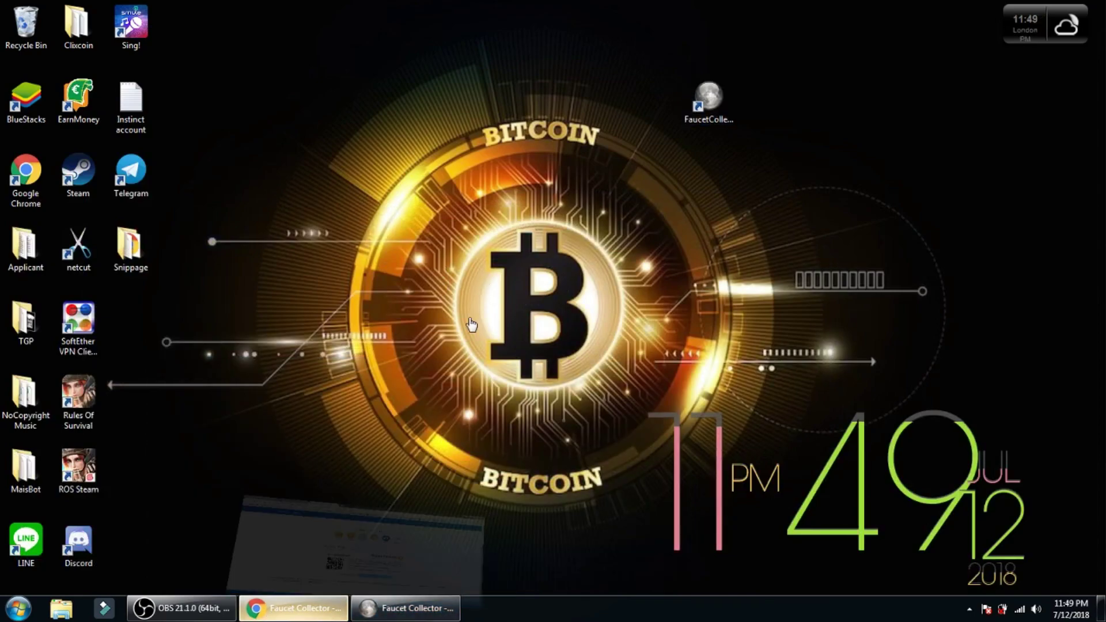
{"action": "left_click", "coordinate": [294, 607]}
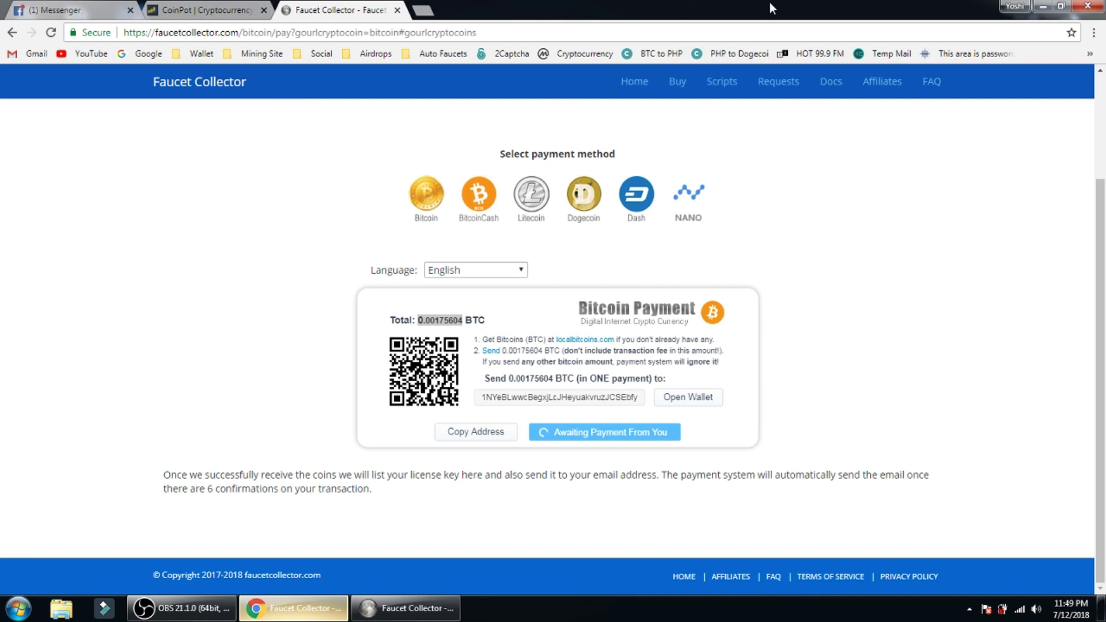
{"action": "left_click", "coordinate": [1043, 5]}
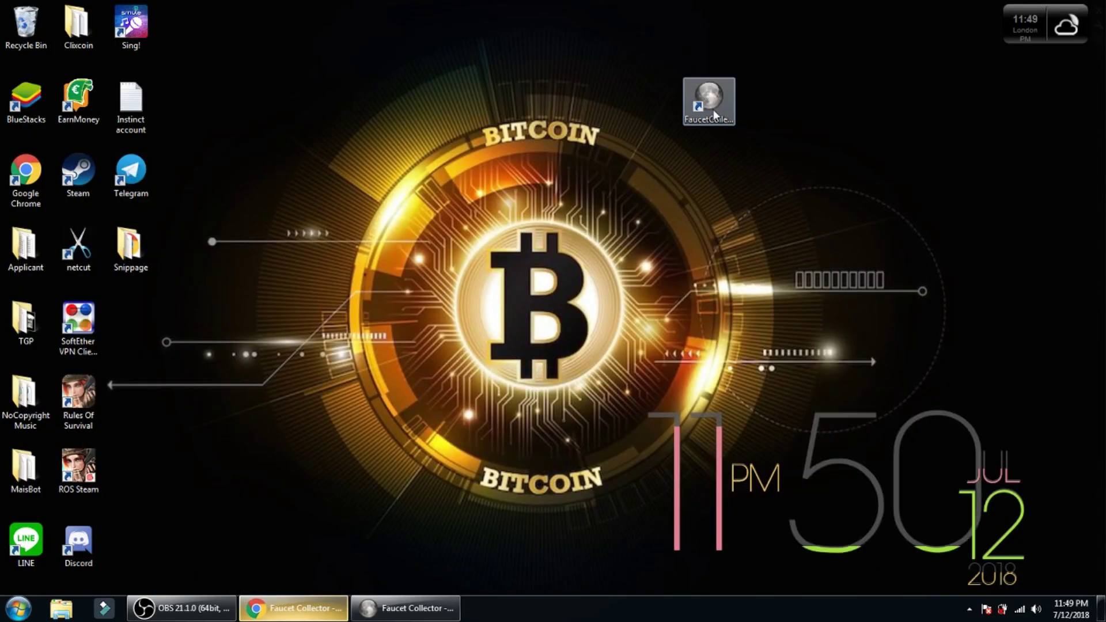
{"action": "left_click", "coordinate": [406, 607]}
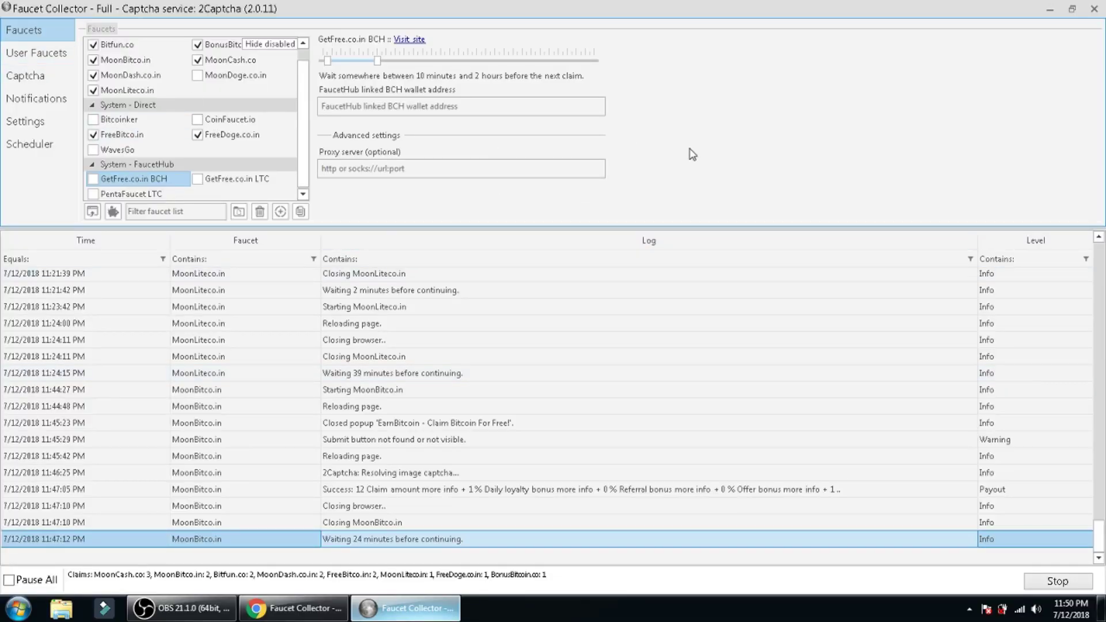
Review the claim interval, account and captcha settings of the Bitfun.co, MoonBitco.in, MoonDash.co.in and MoonLiteco.in faucets
{"action": "left_click", "coordinate": [131, 49]}
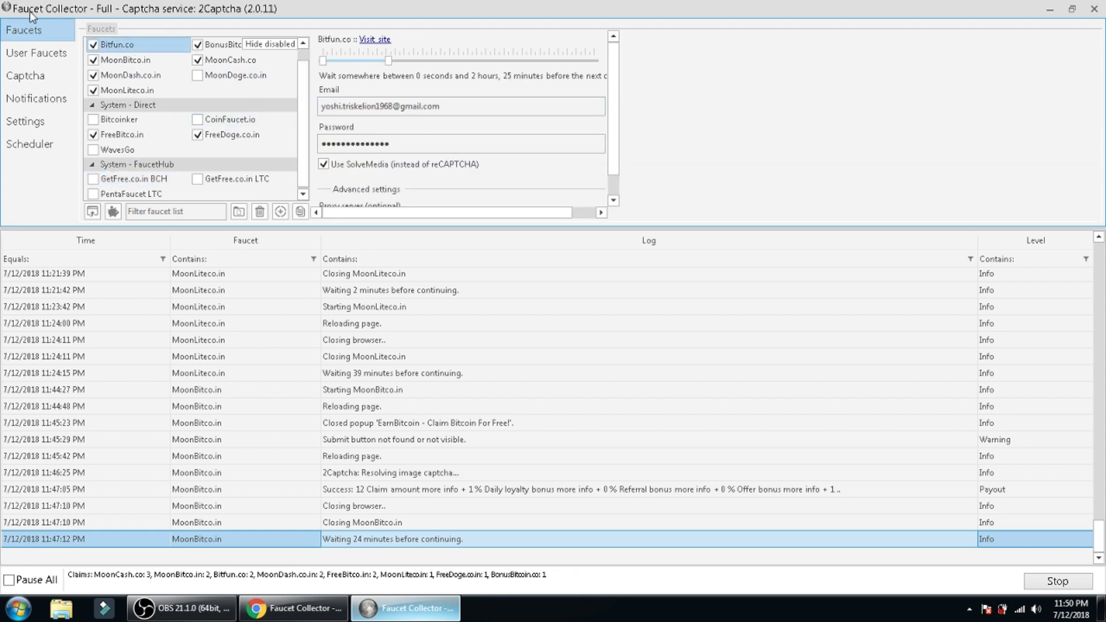
{"action": "left_click", "coordinate": [123, 61]}
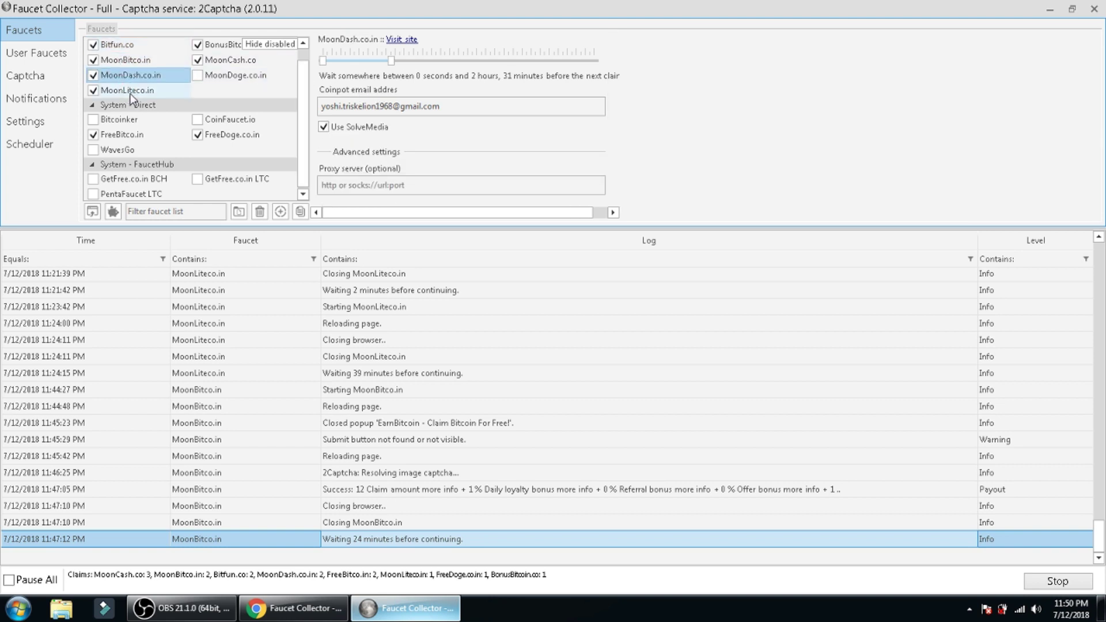
{"action": "key", "text": "Down"}
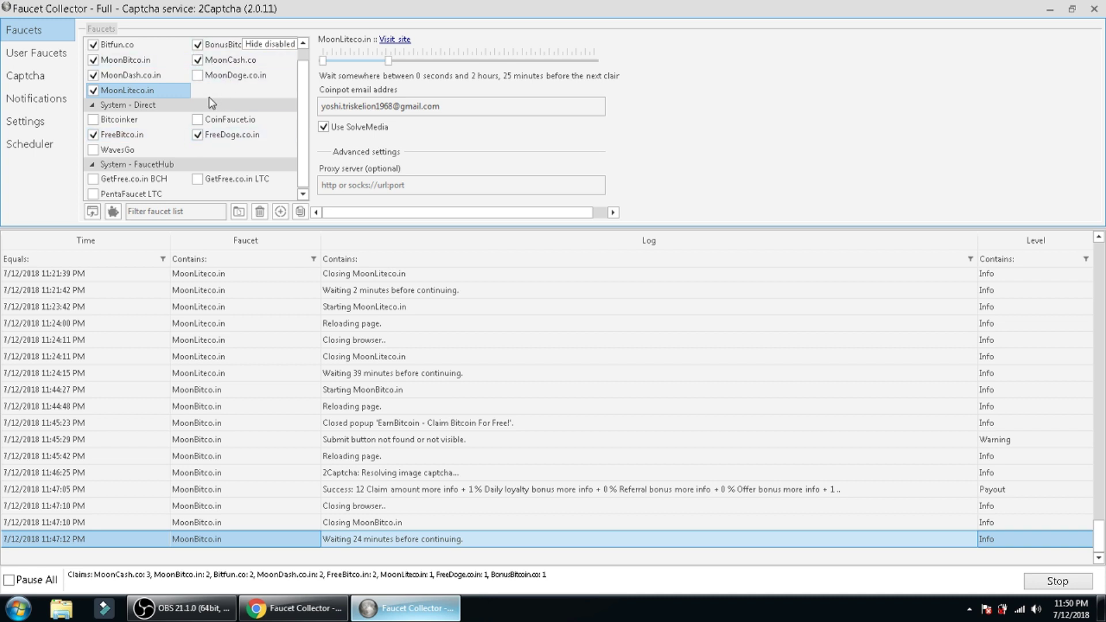
Enable the MoonDoge.co.in faucet and review the settings of the Bitfun.co faucet
{"action": "left_click", "coordinate": [197, 76]}
{"action": "left_click", "coordinate": [122, 50]}
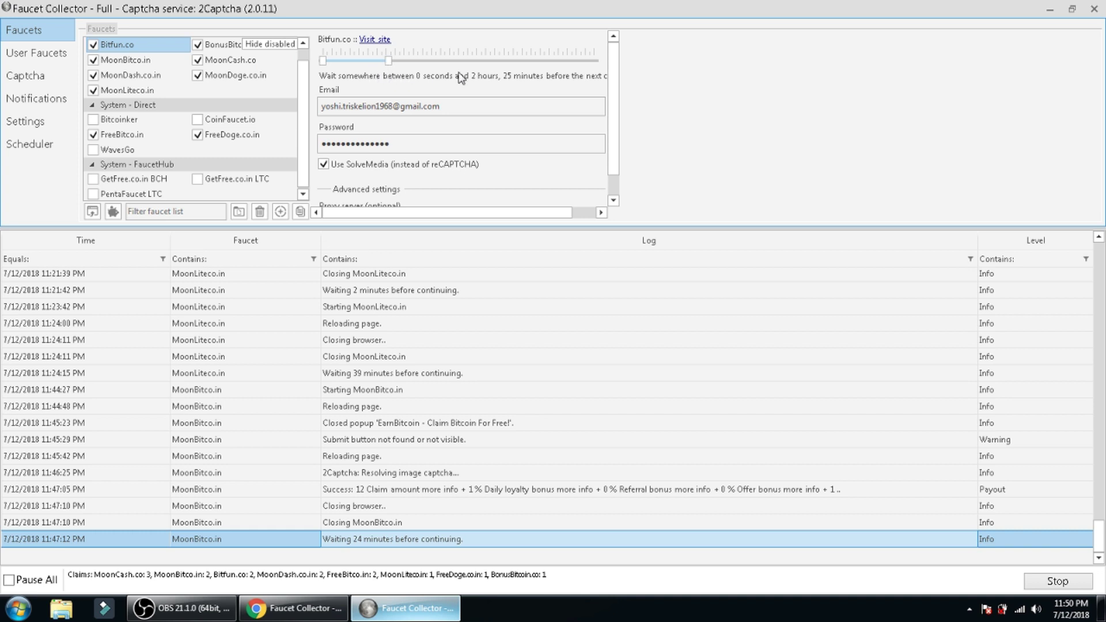
{"action": "scroll", "coordinate": [607, 66], "scroll_direction": "down", "scroll_amount": 2}
{"action": "scroll", "coordinate": [593, 64], "scroll_direction": "up", "scroll_amount": 2}
Show the program's 2Captcha service settings, and switch to Chrome to load the 2Captcha dashboard in a new tab
{"action": "left_click", "coordinate": [41, 78]}
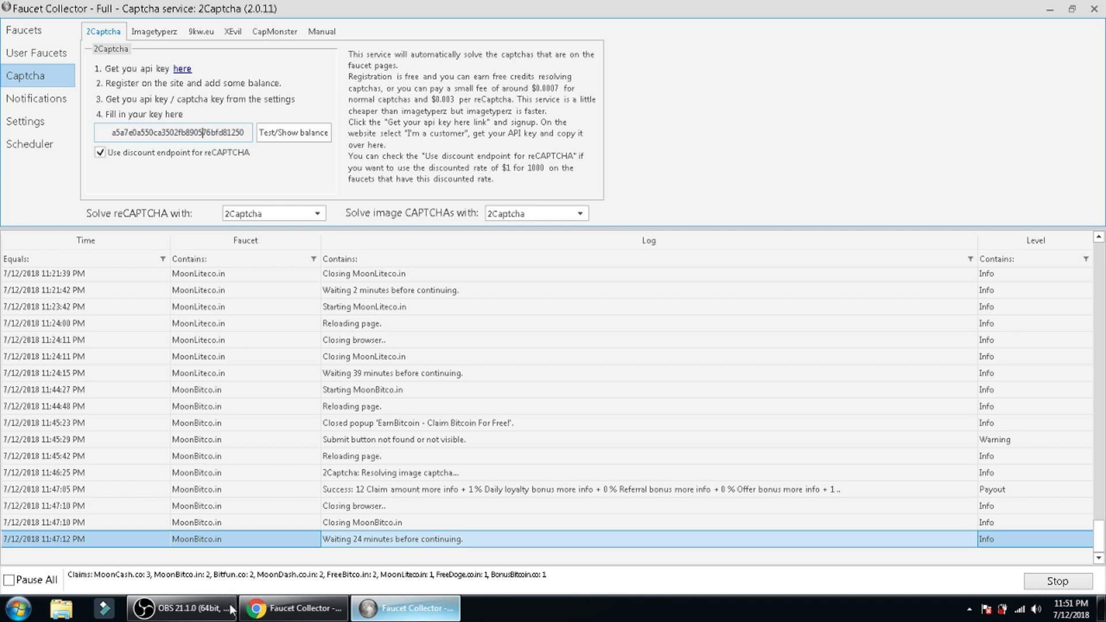
{"action": "left_click", "coordinate": [256, 608]}
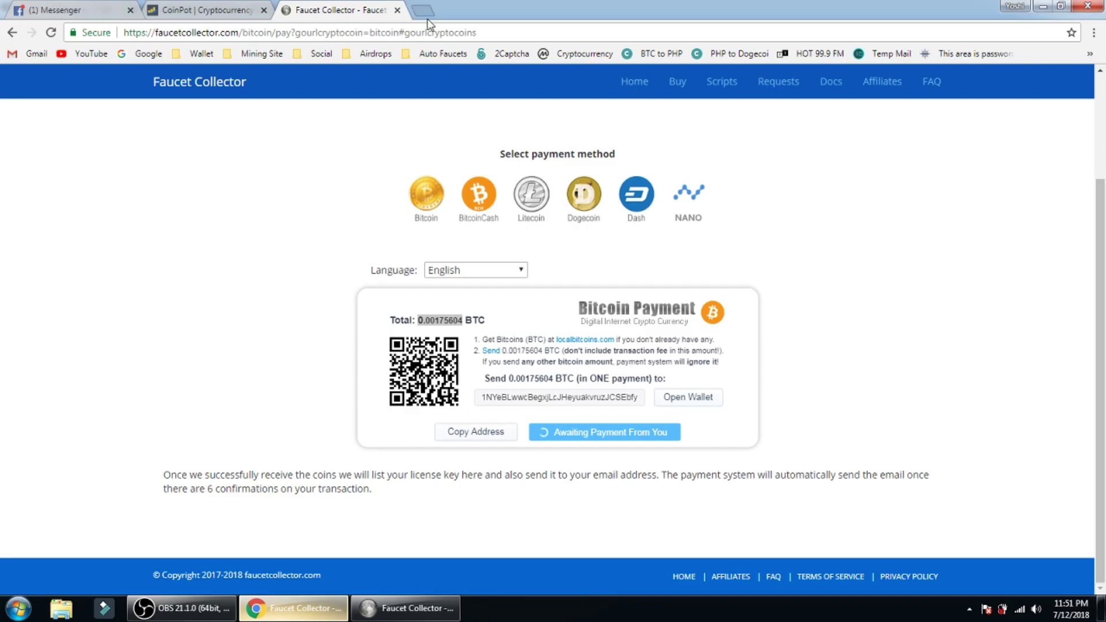
{"action": "left_click", "coordinate": [420, 12]}
{"action": "left_click", "coordinate": [502, 54]}
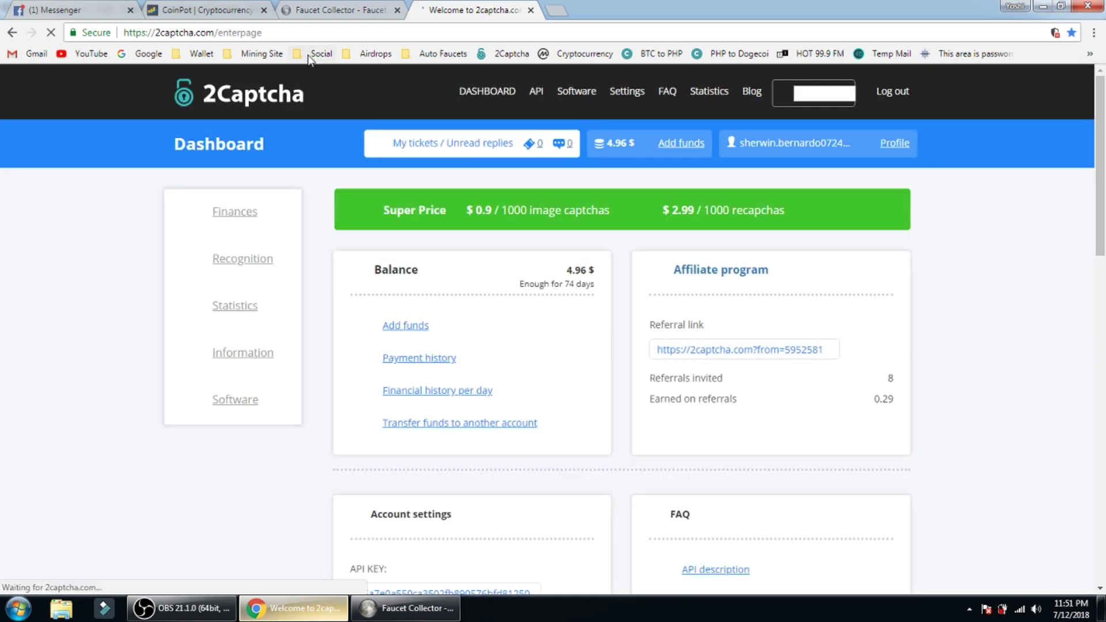
{"action": "left_click", "coordinate": [259, 11]}
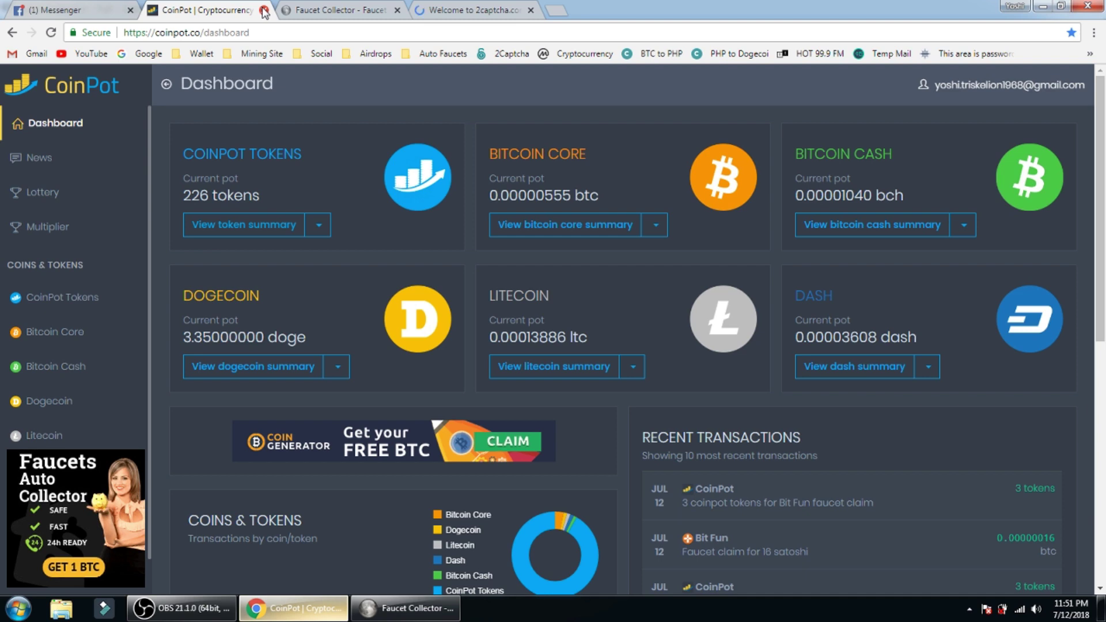
{"action": "left_click", "coordinate": [457, 12]}
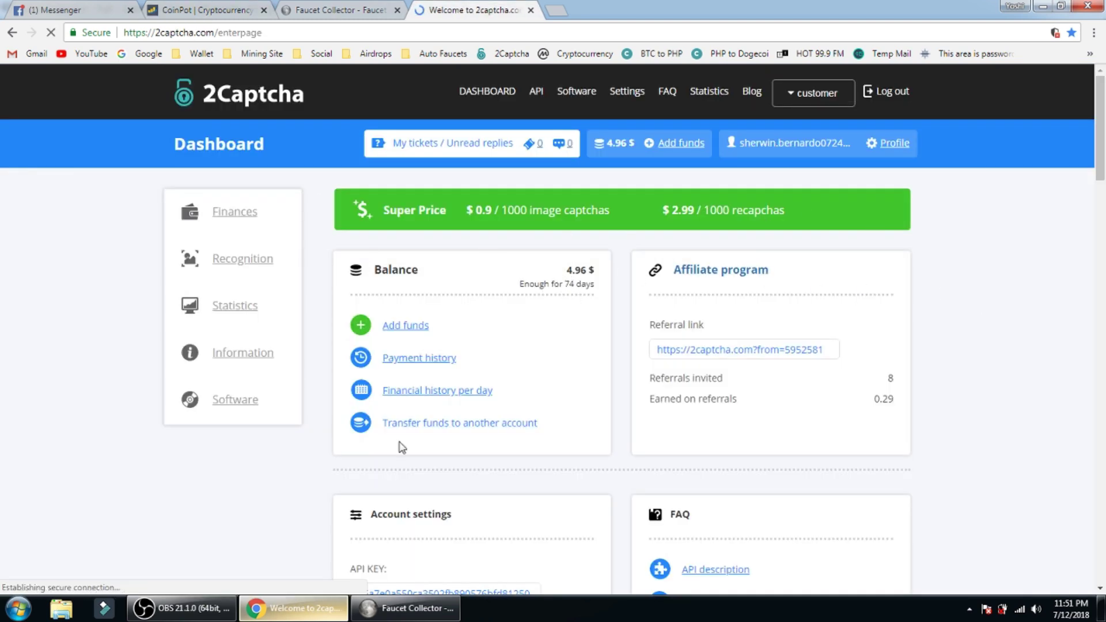
Find the account settings on the 2Captcha dashboard and select the whole API key
{"action": "scroll", "coordinate": [986, 225], "scroll_direction": "down", "scroll_amount": 7}
{"action": "scroll", "coordinate": [984, 226], "scroll_direction": "up", "scroll_amount": 7}
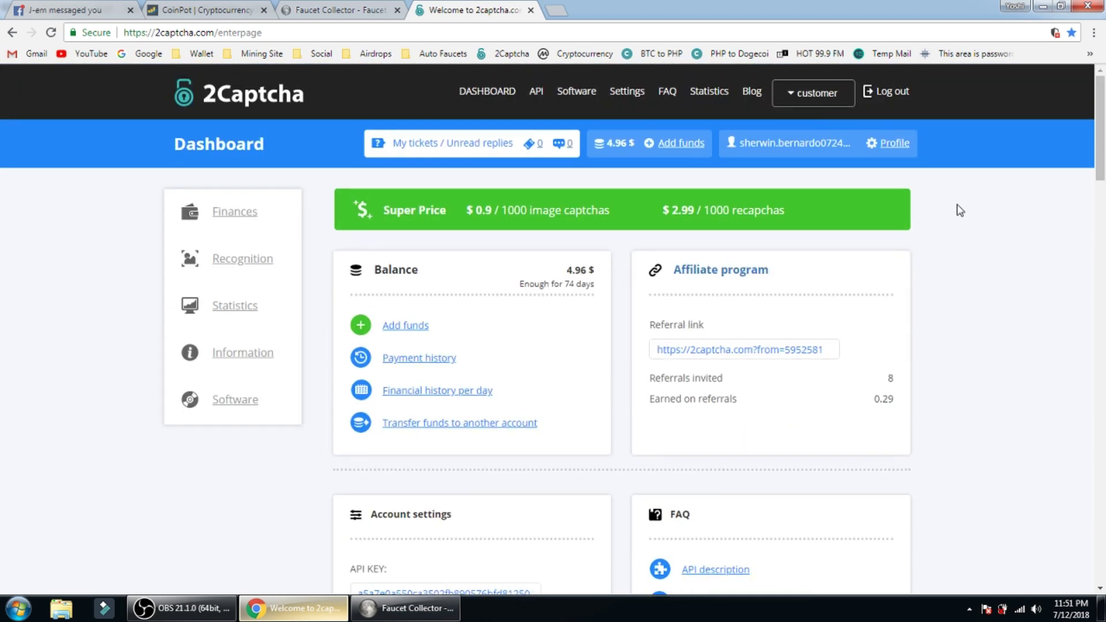
{"action": "scroll", "coordinate": [988, 347], "scroll_direction": "down", "scroll_amount": 5}
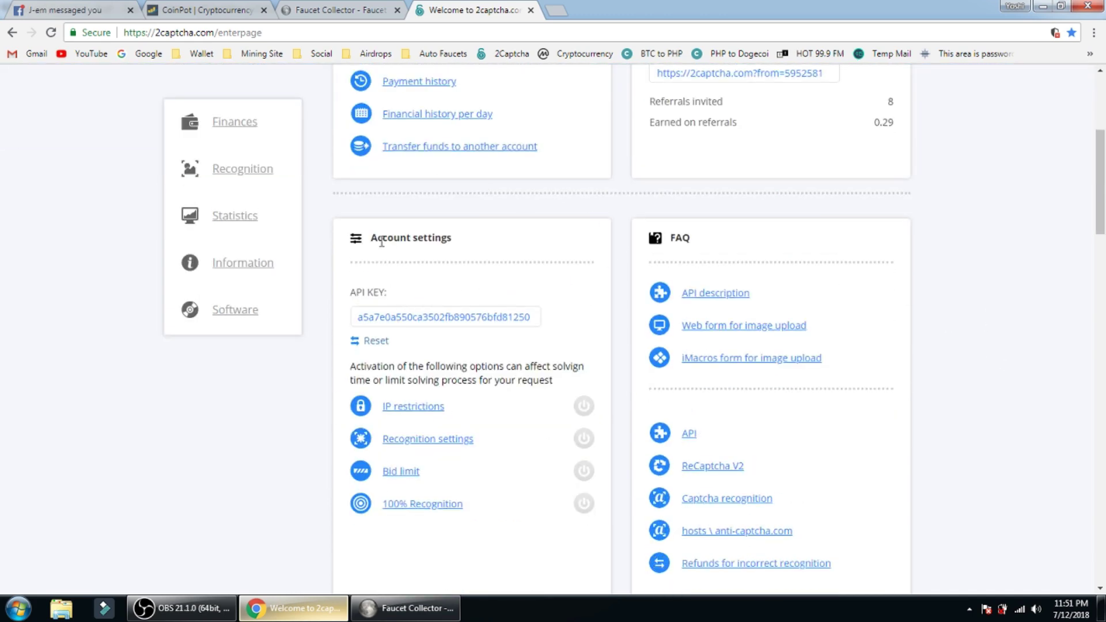
{"action": "left_click", "coordinate": [389, 314]}
{"action": "double_click", "coordinate": [405, 316]}
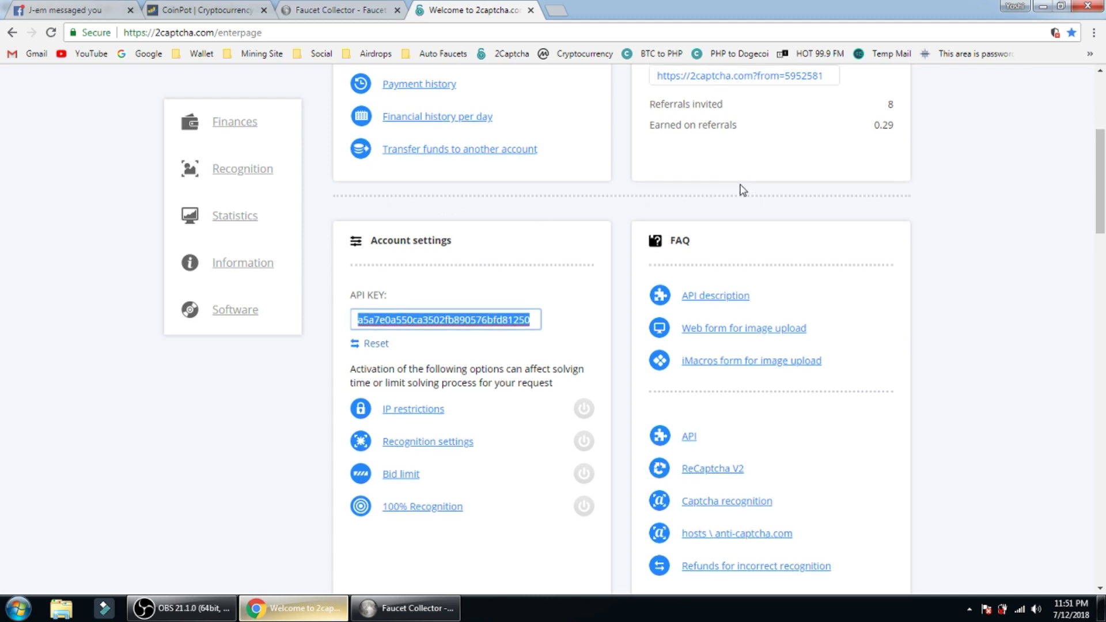
{"action": "scroll", "coordinate": [741, 185], "scroll_direction": "up", "scroll_amount": 5}
{"action": "scroll", "coordinate": [389, 168], "scroll_direction": "down", "scroll_amount": 5}
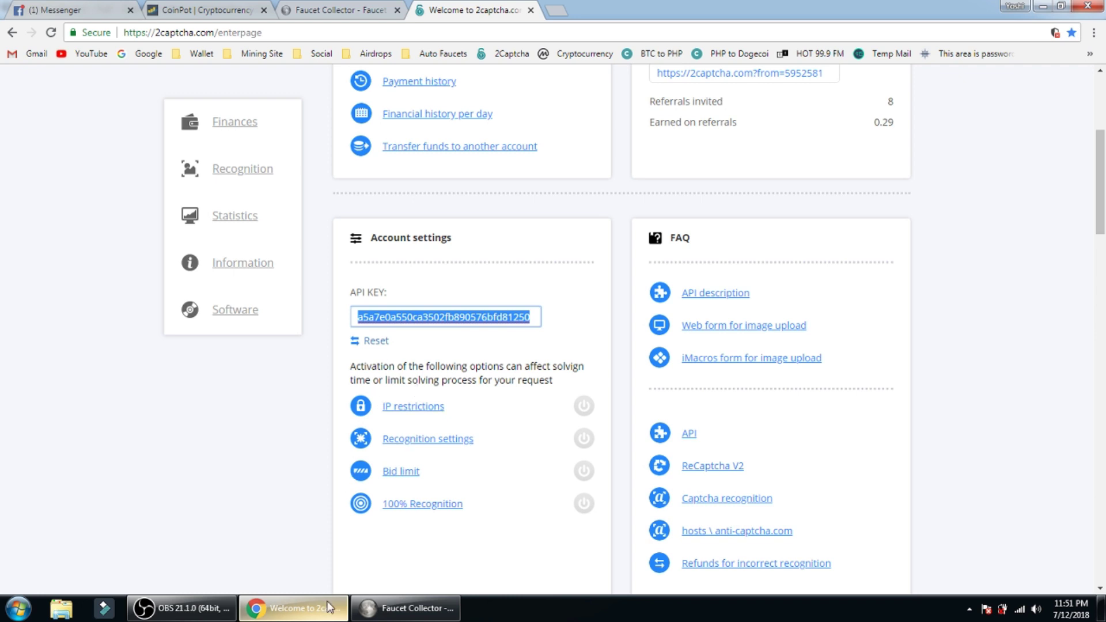
Switch to Faucet Collector, test the 2Captcha key by showing its balance, and check the available reCAPTCHA solving services
{"action": "left_click", "coordinate": [386, 608]}
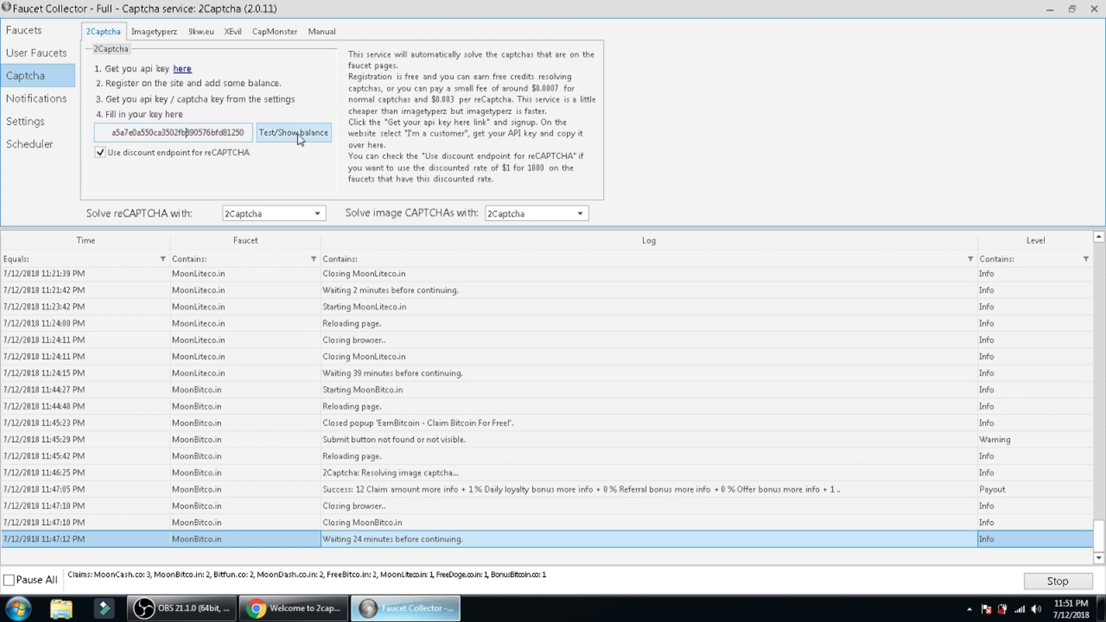
{"action": "left_click", "coordinate": [323, 140]}
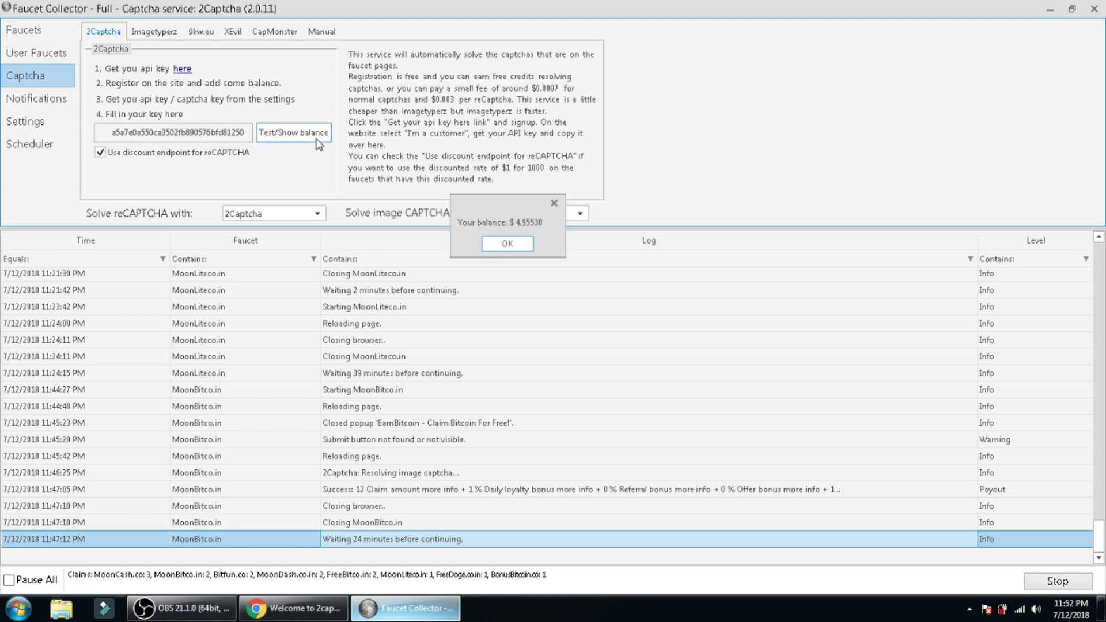
{"action": "left_click", "coordinate": [507, 243]}
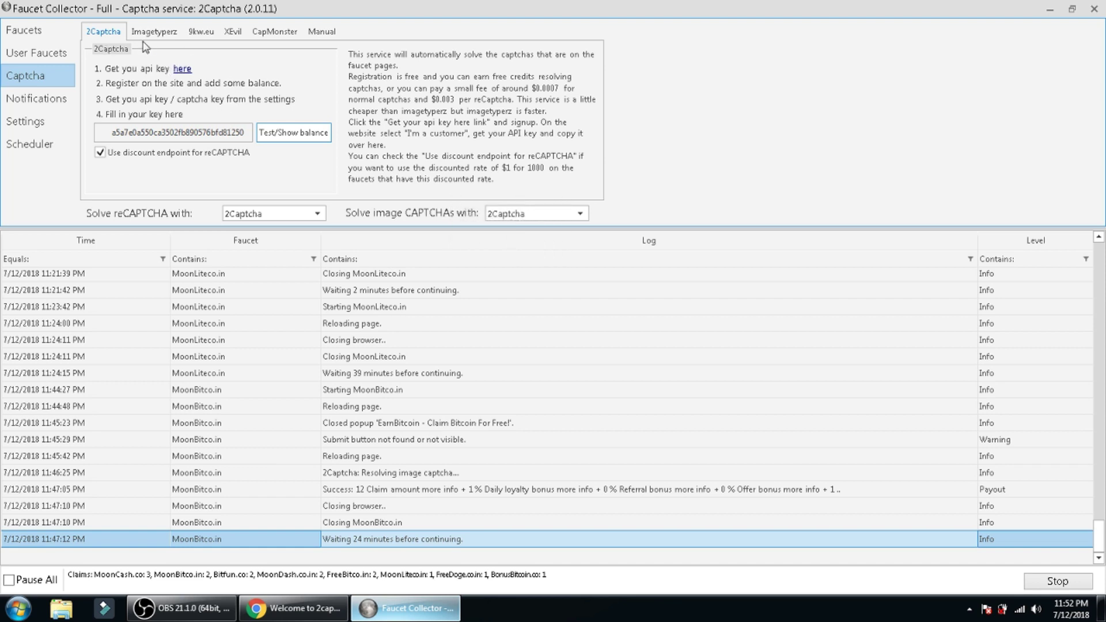
{"action": "left_click", "coordinate": [318, 214]}
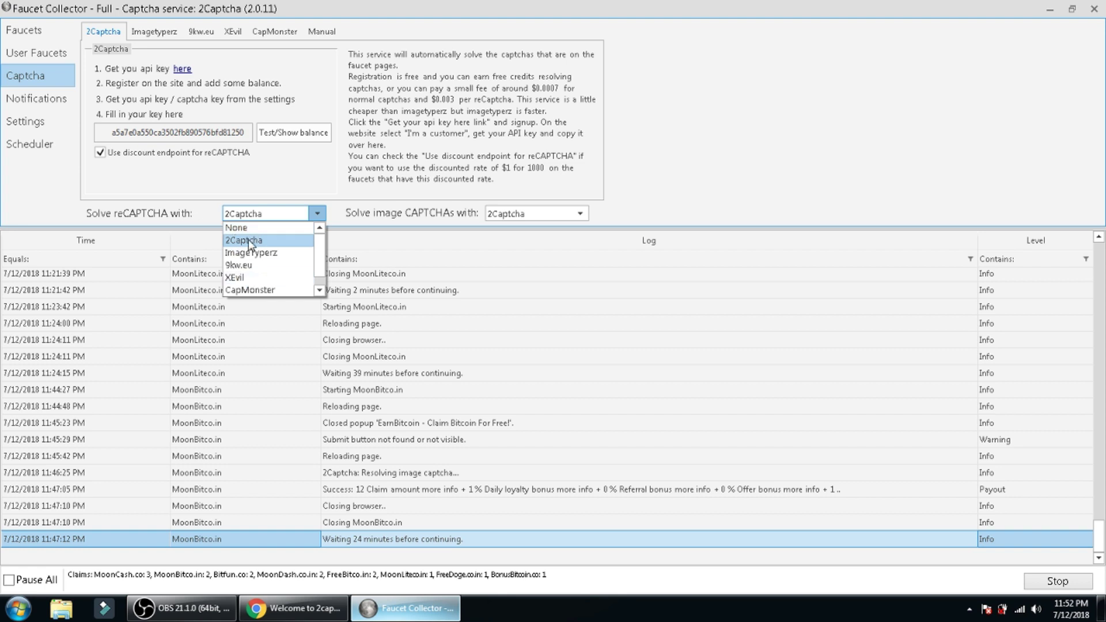
{"action": "left_click", "coordinate": [736, 214]}
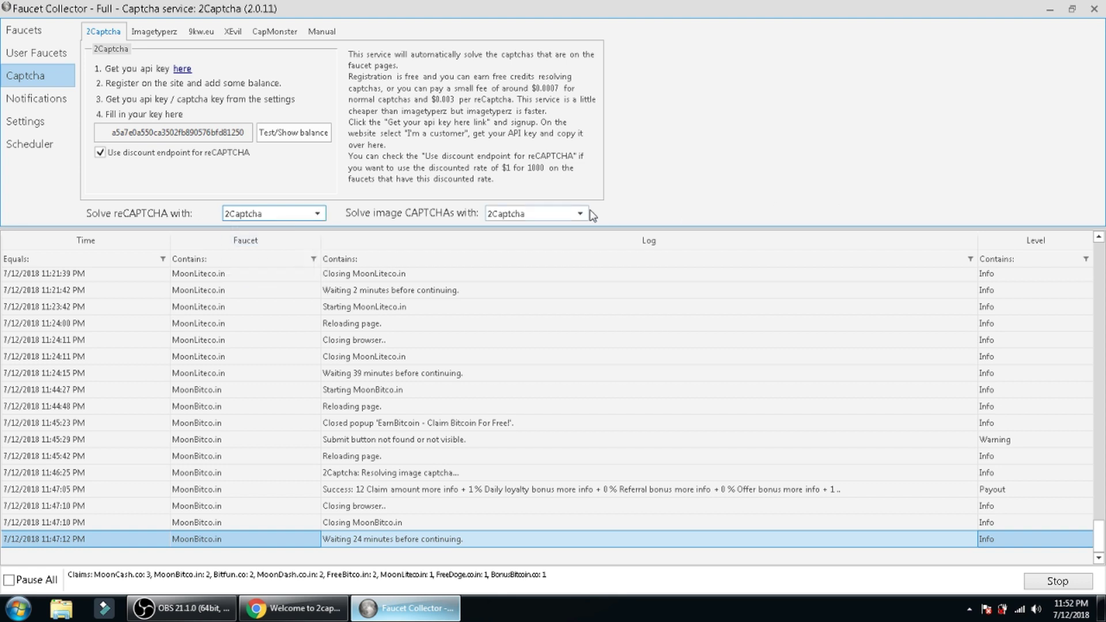
Go through the Notifications section to the general settings for browser windows, timeouts and proxy
{"action": "left_click", "coordinate": [41, 102]}
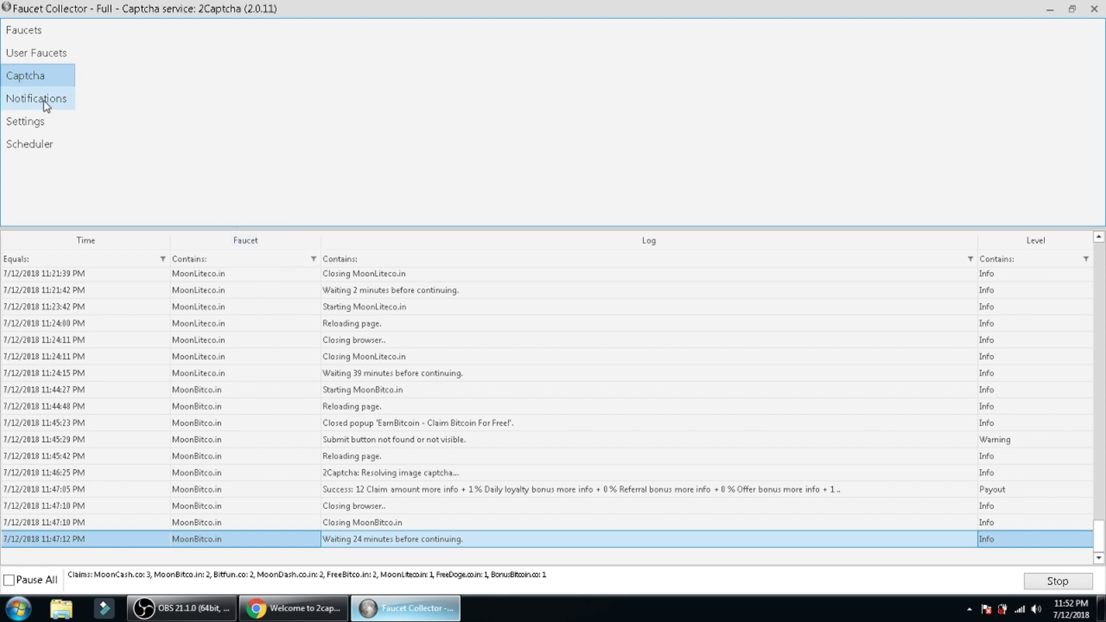
{"action": "left_click", "coordinate": [38, 123]}
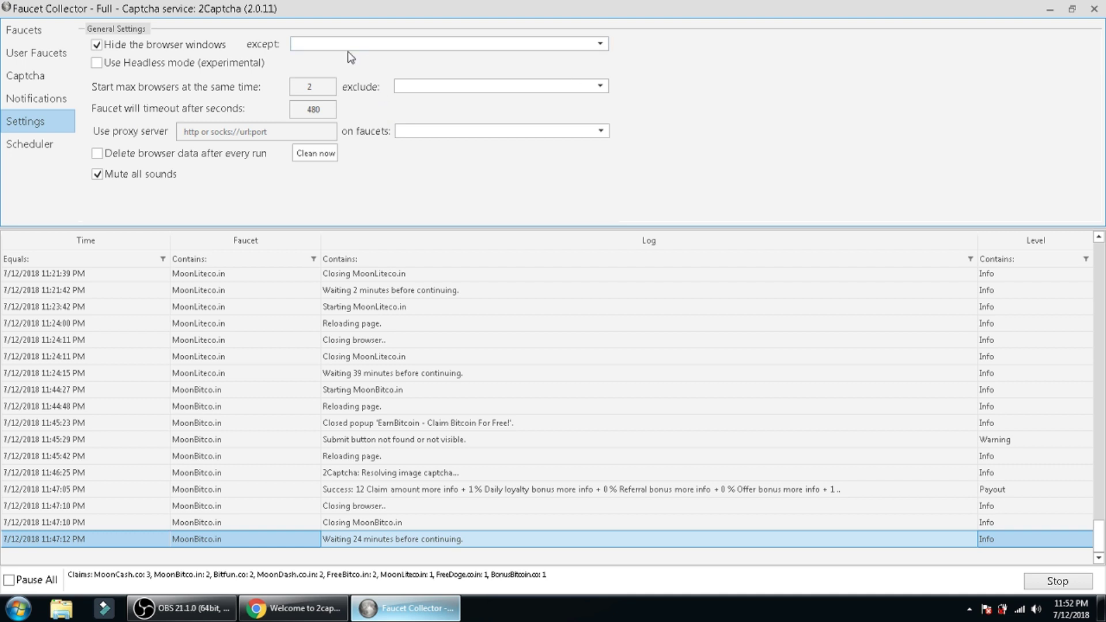
Review the scheduler's automatic pause options, and return to the list of system faucets
{"action": "left_click", "coordinate": [23, 150]}
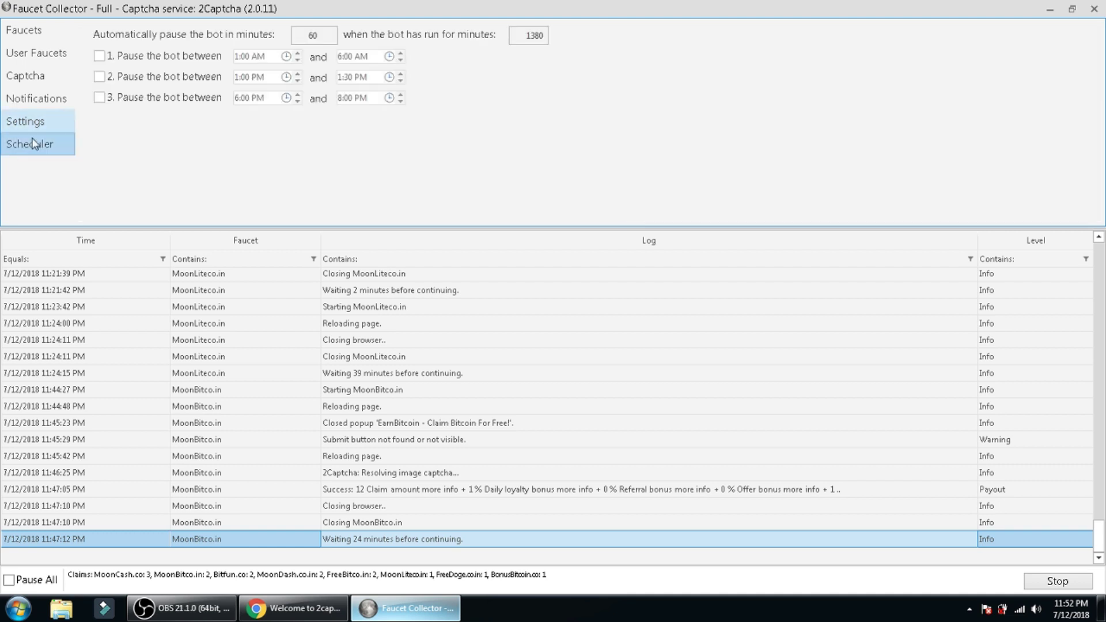
{"action": "left_click", "coordinate": [40, 34]}
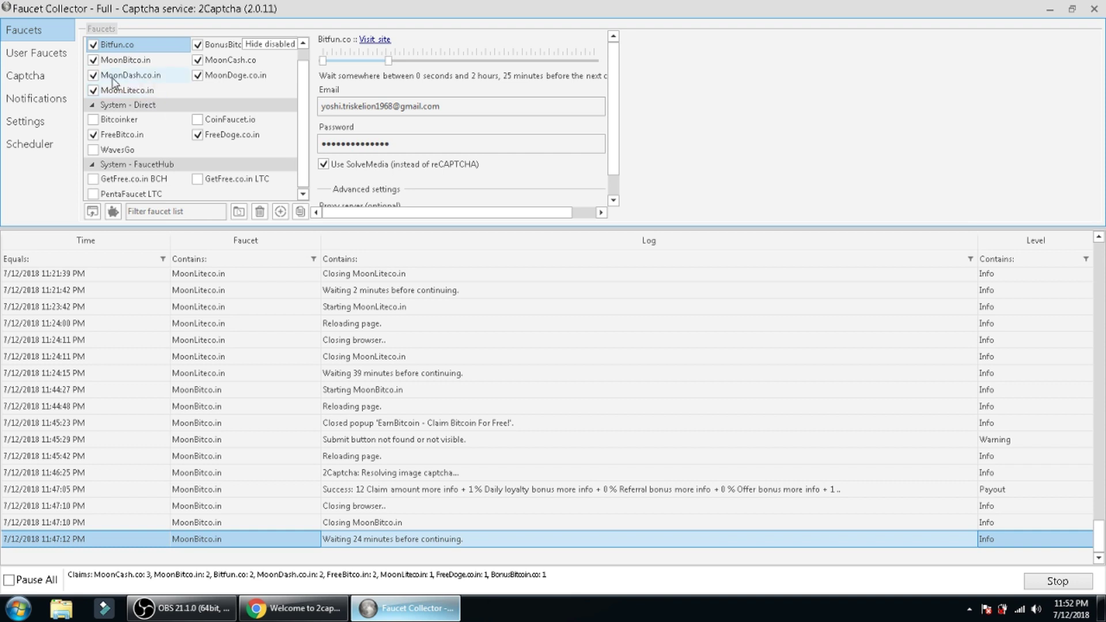
Browse the user-submitted faucets with their coins and ratings, select the BitVerts entry, and go back to the main faucet list
{"action": "left_click", "coordinate": [38, 53]}
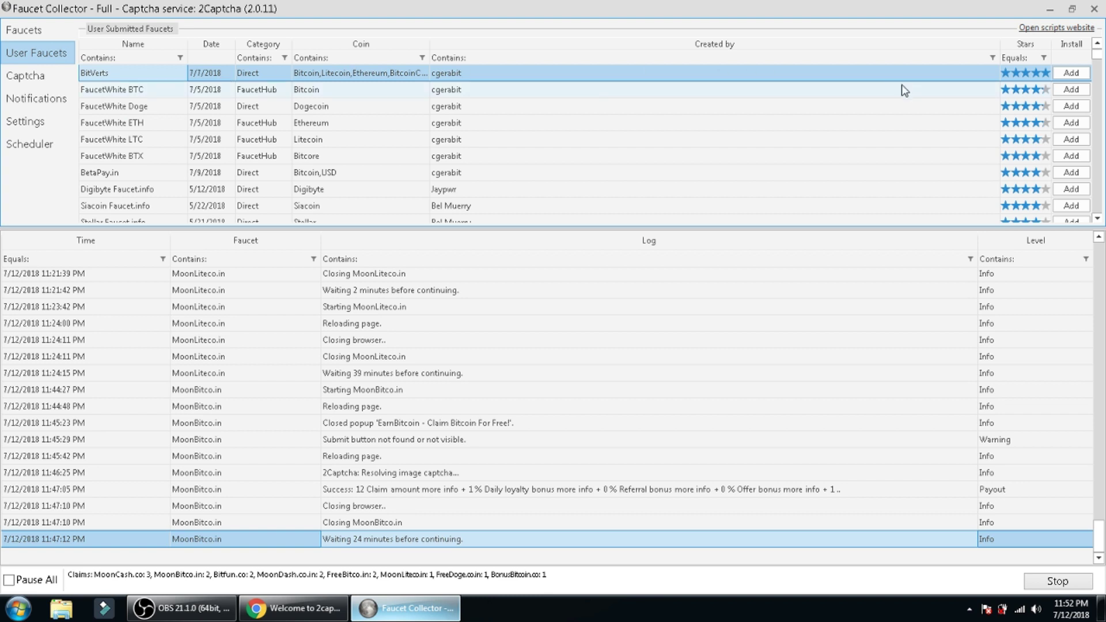
{"action": "mouse_move", "coordinate": [440, 107]}
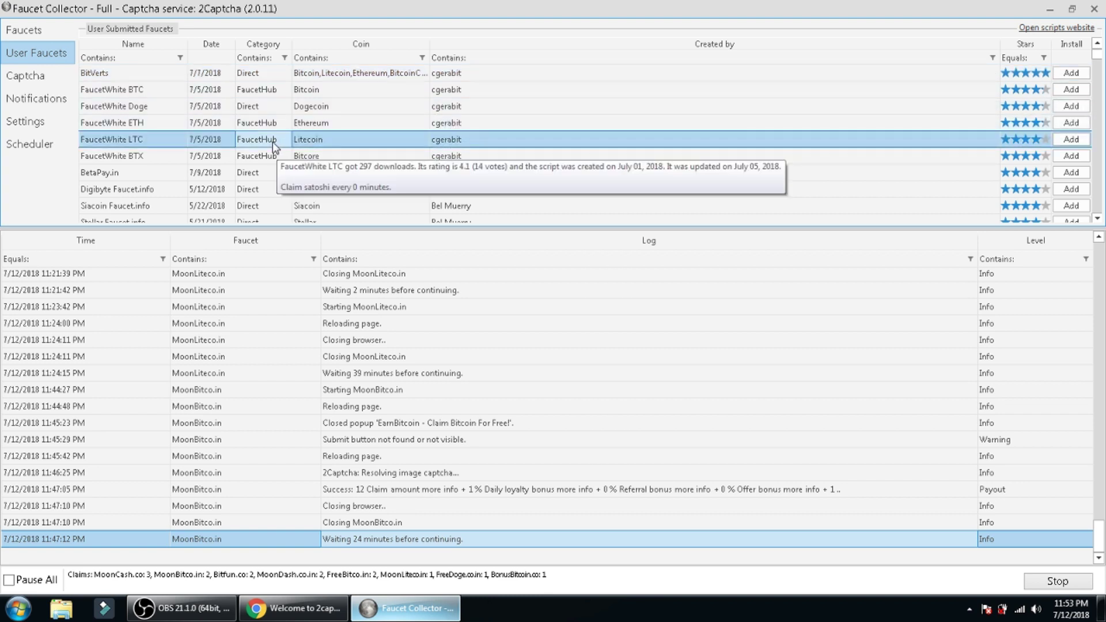
{"action": "scroll", "coordinate": [429, 153], "scroll_direction": "down", "scroll_amount": 2}
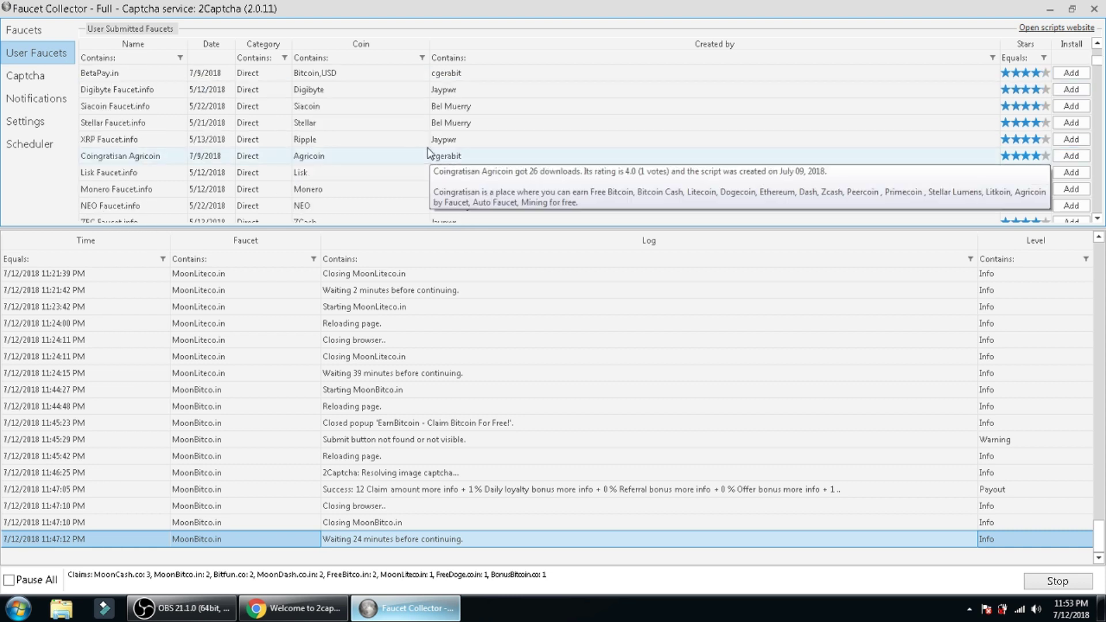
{"action": "scroll", "coordinate": [429, 152], "scroll_direction": "up", "scroll_amount": 2}
{"action": "mouse_move", "coordinate": [429, 153]}
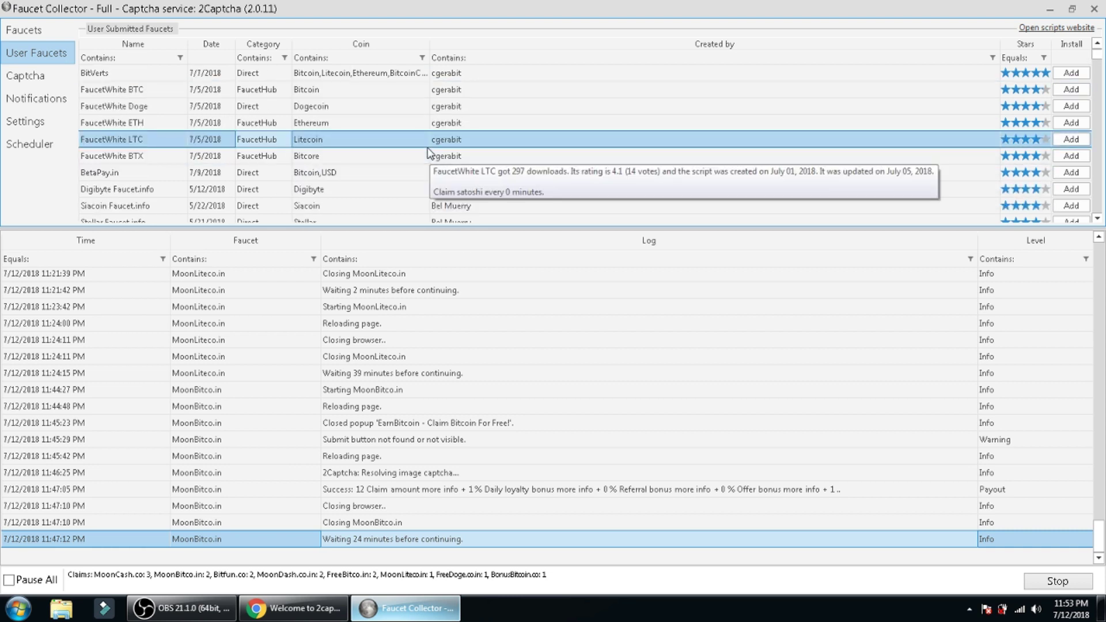
{"action": "left_click", "coordinate": [300, 78]}
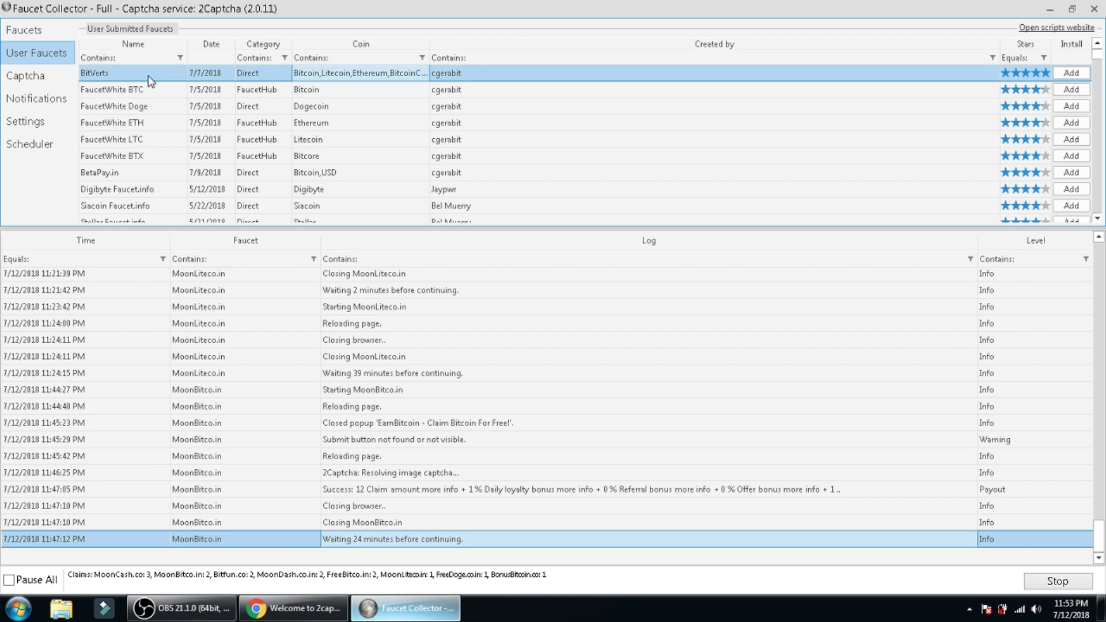
{"action": "left_click", "coordinate": [32, 32]}
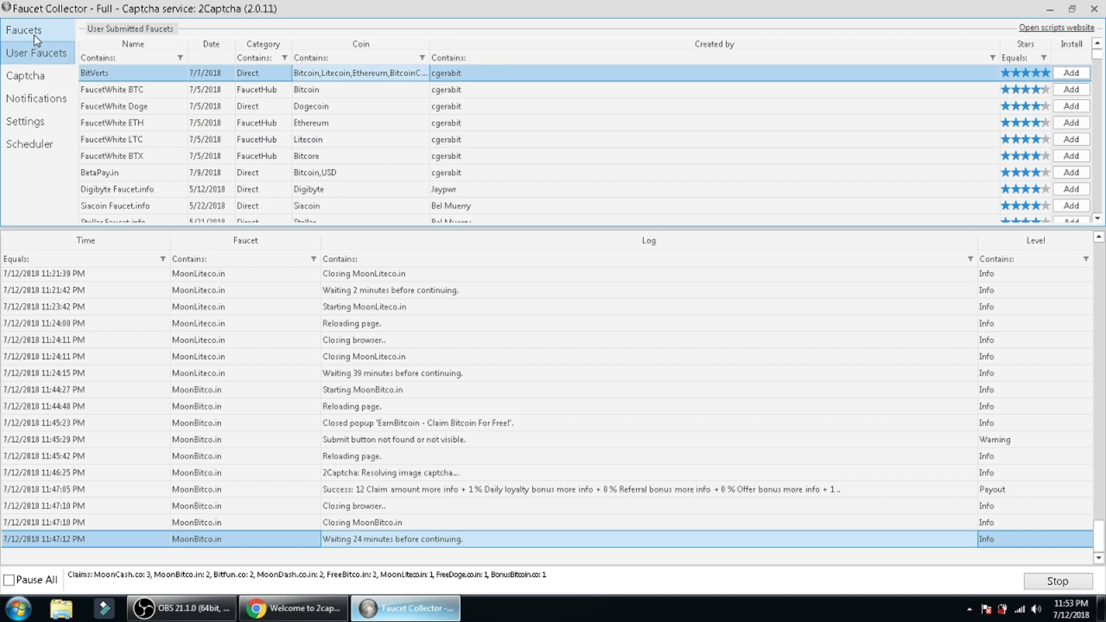